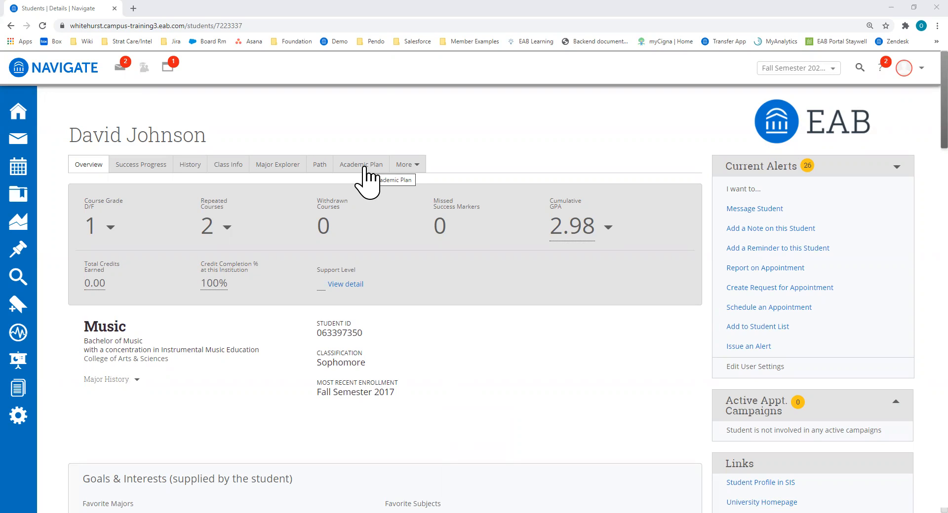
- Open the student's academic plan, look over its current and upcoming terms, and start a draft of comments or suggestions
left_click(365, 179)
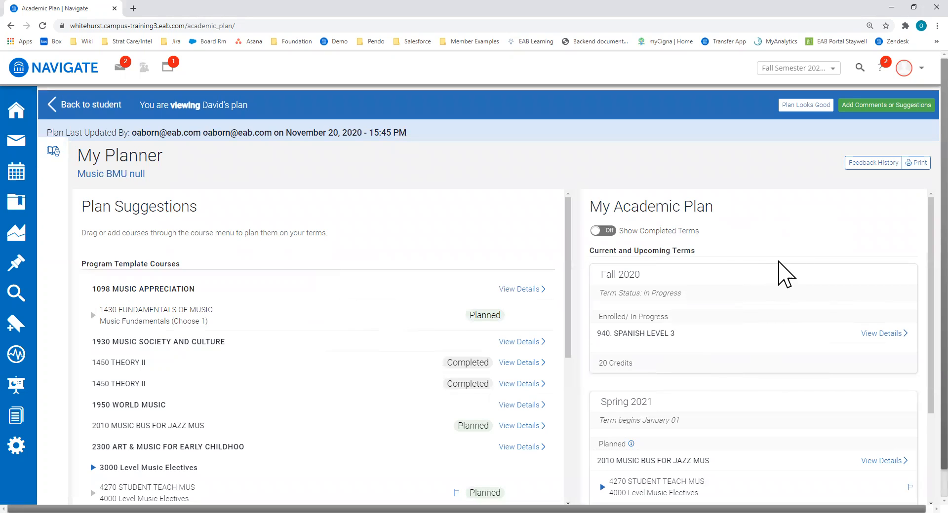
scroll(782, 249, "down", 3)
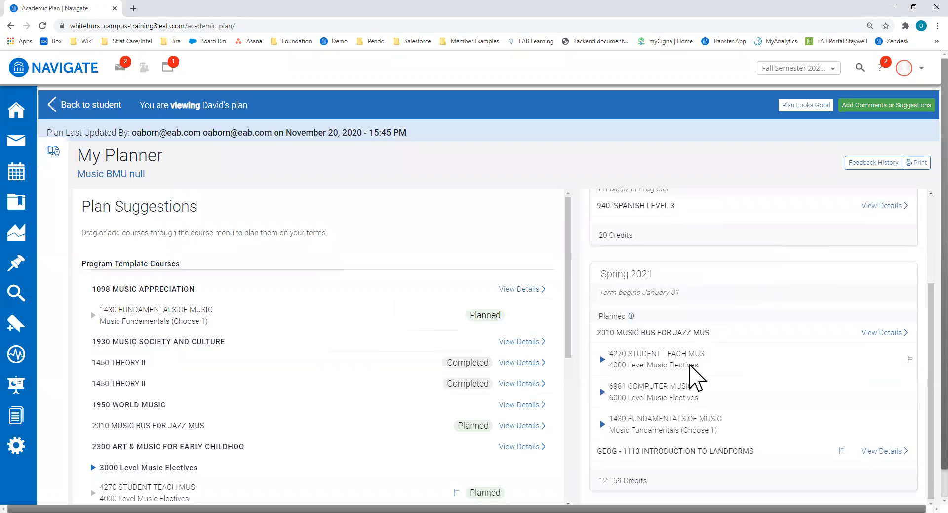
scroll(714, 326, "up", 3)
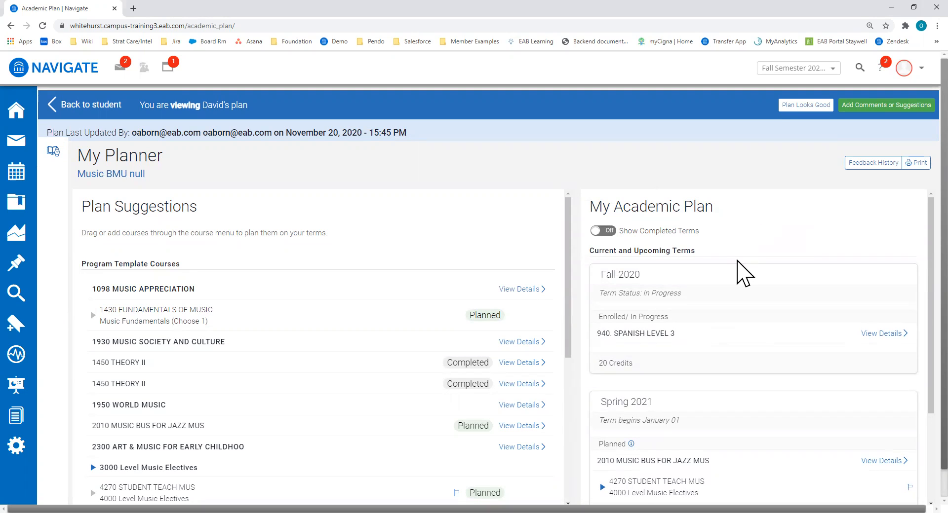
left_click(861, 106)
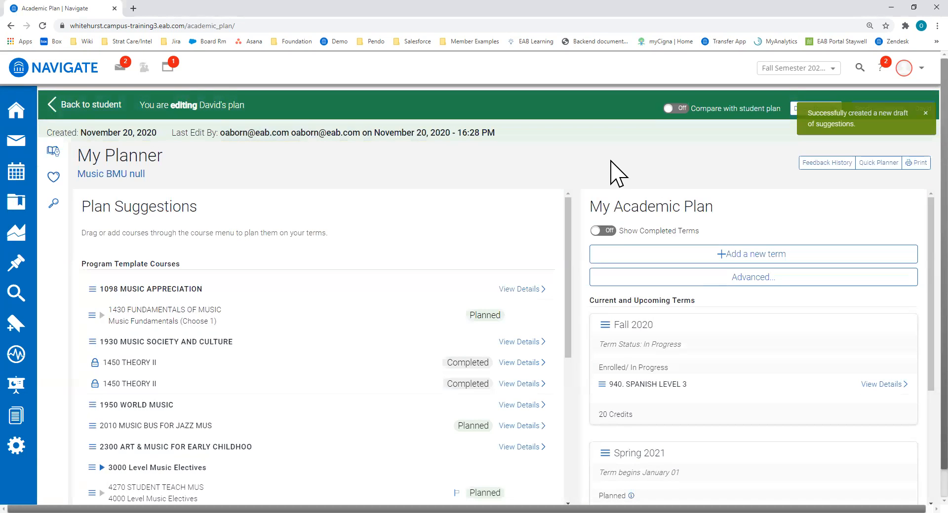
- Show the completed terms in the academic plan to view their courses, and hide them again
left_click(611, 230)
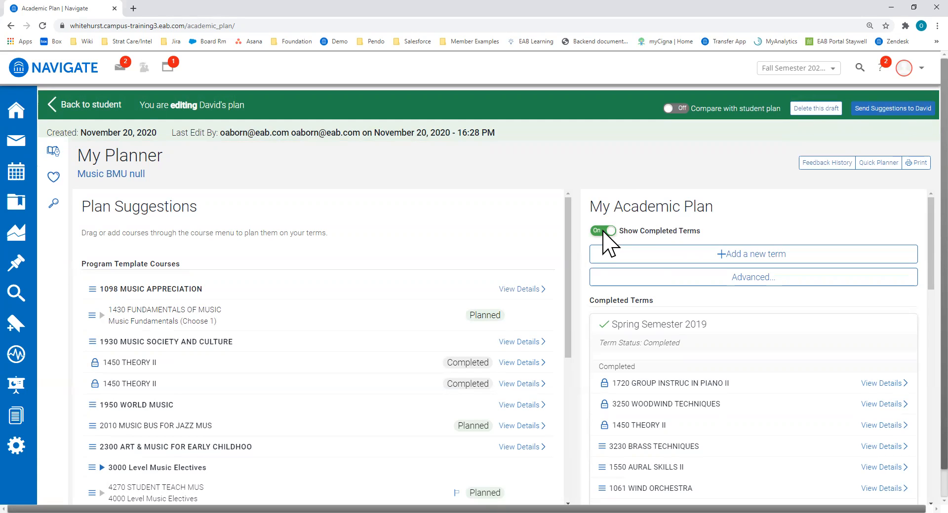
left_click(604, 231)
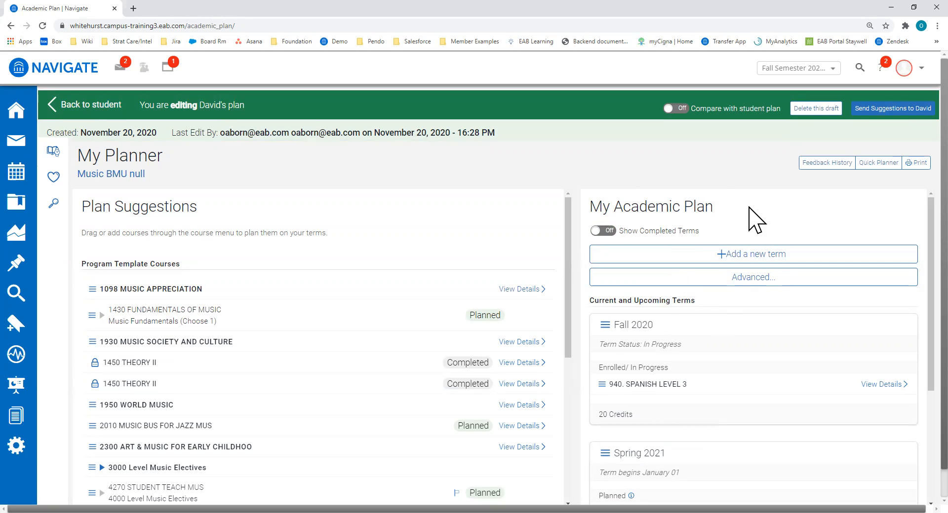
- Remove the course 2010 MUSIC BUS FOR JAZZ MUS from the Spring 2021 term
scroll(755, 221, "down", 1)
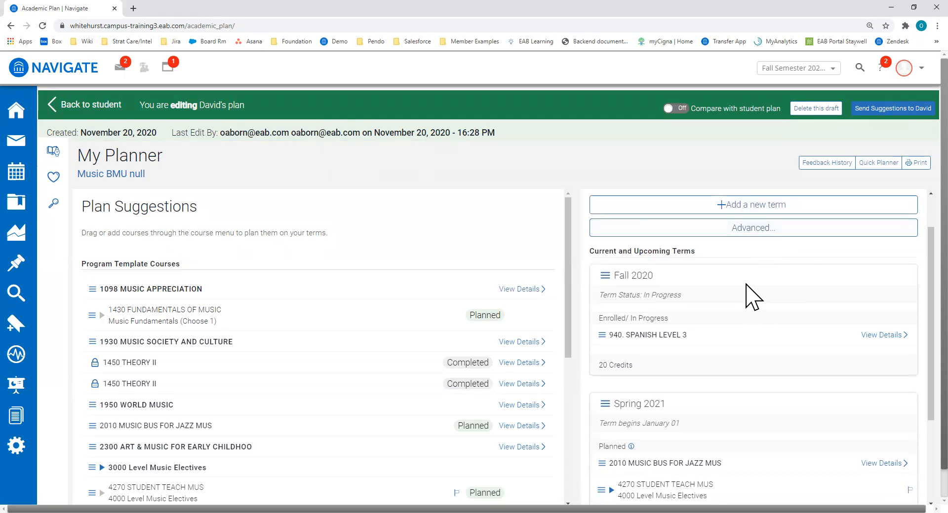
scroll(743, 277, "down", 2)
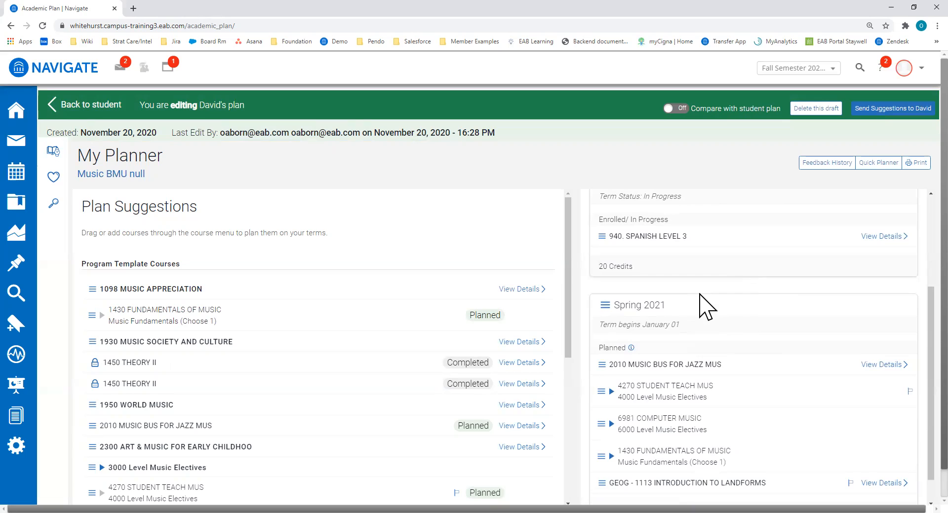
scroll(700, 295, "down", 1)
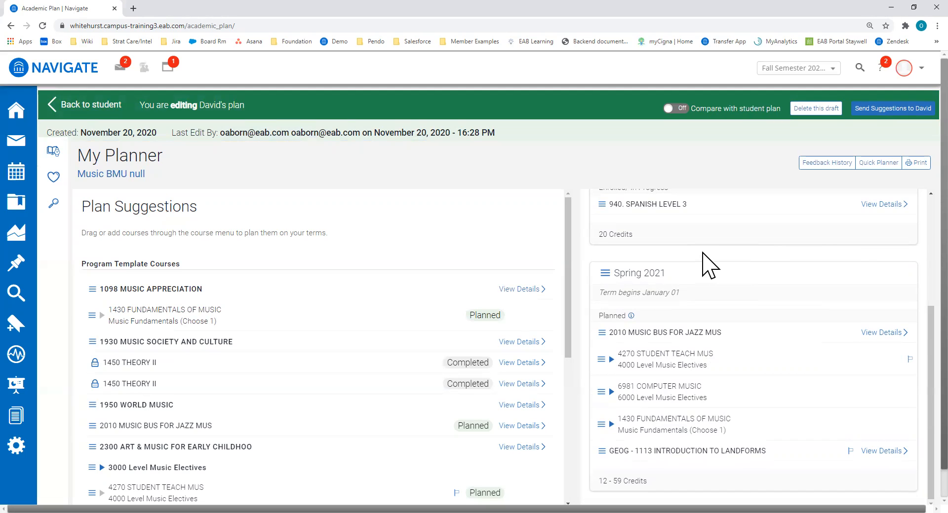
scroll(709, 276, "up", 2)
scroll(724, 292, "down", 1)
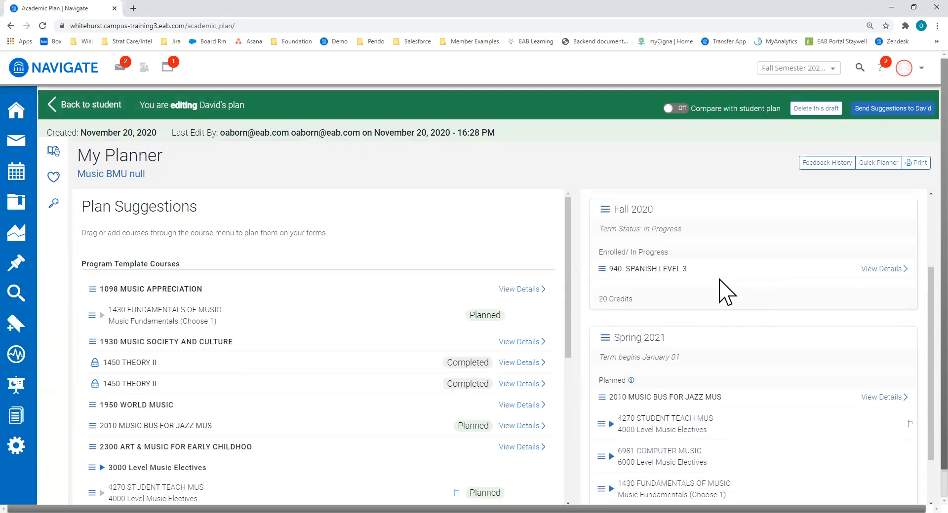
scroll(723, 293, "down", 2)
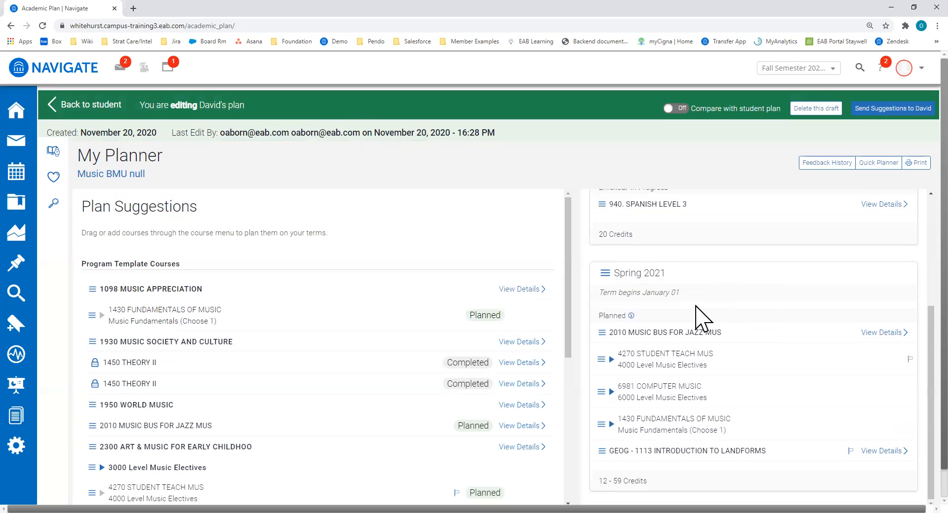
left_click(601, 334)
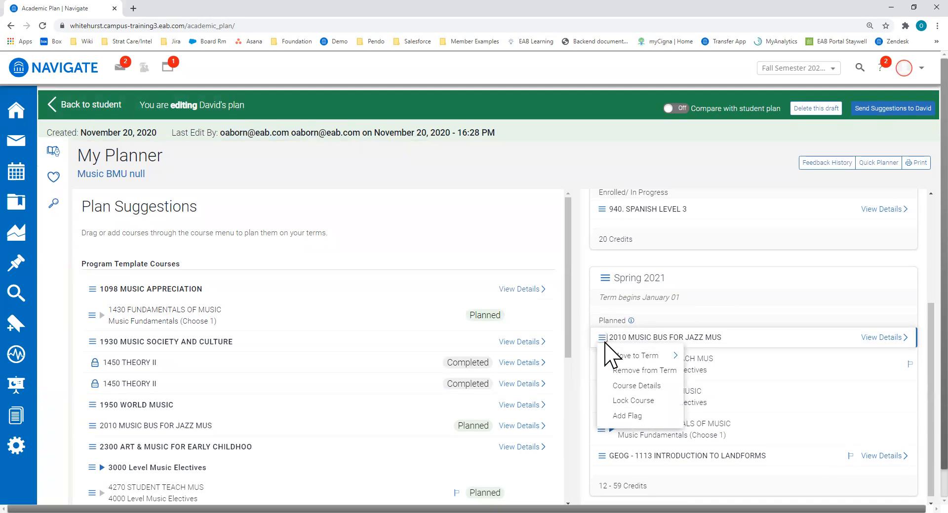
left_click(636, 372)
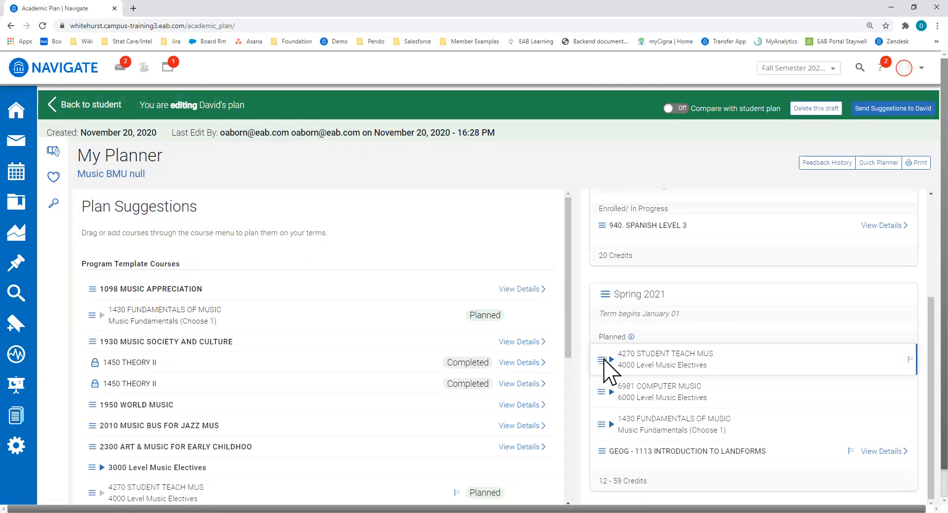
- Flag 6981 COMPUTER MUSIC in Spring 2021 with the comment "You could also take MUS640, which might be a better fit"
left_click(601, 392)
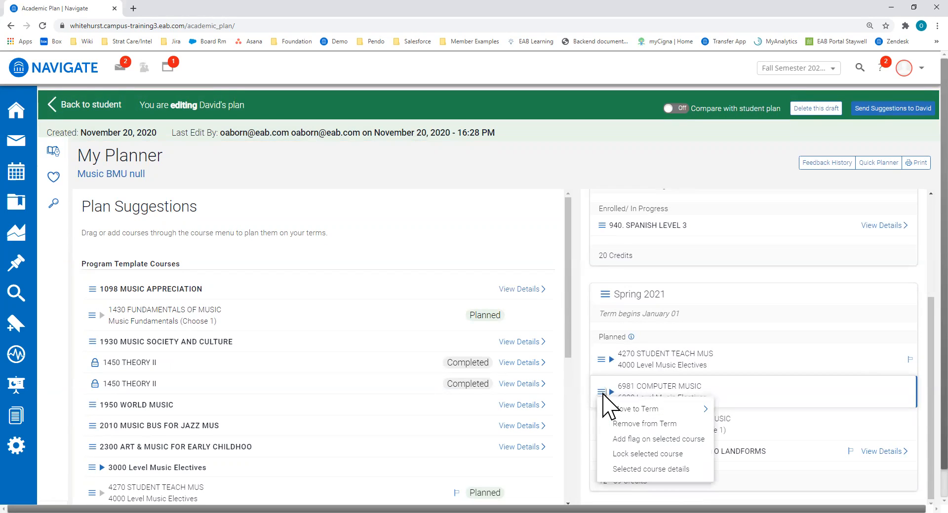
left_click(632, 439)
left_click(487, 309)
type("Yo")
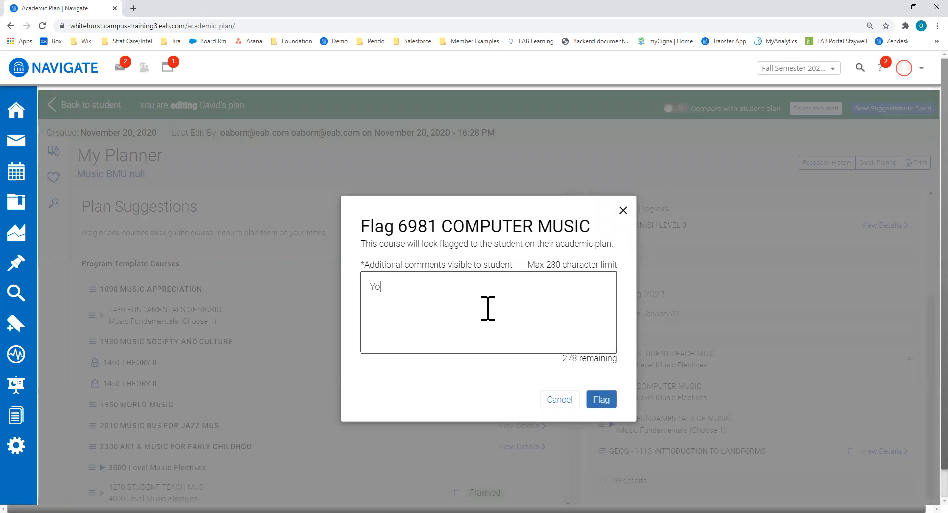
type("u could also take")
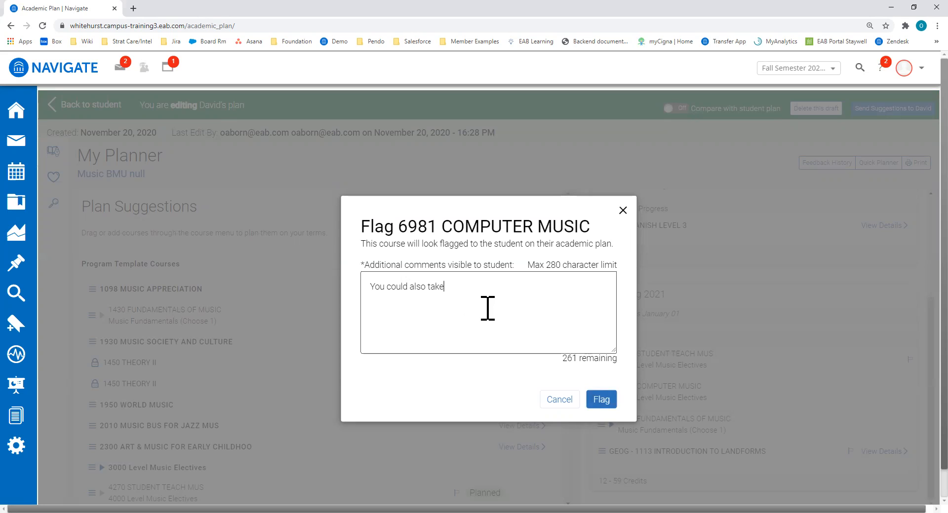
type(" MUS640, which might be a better fit")
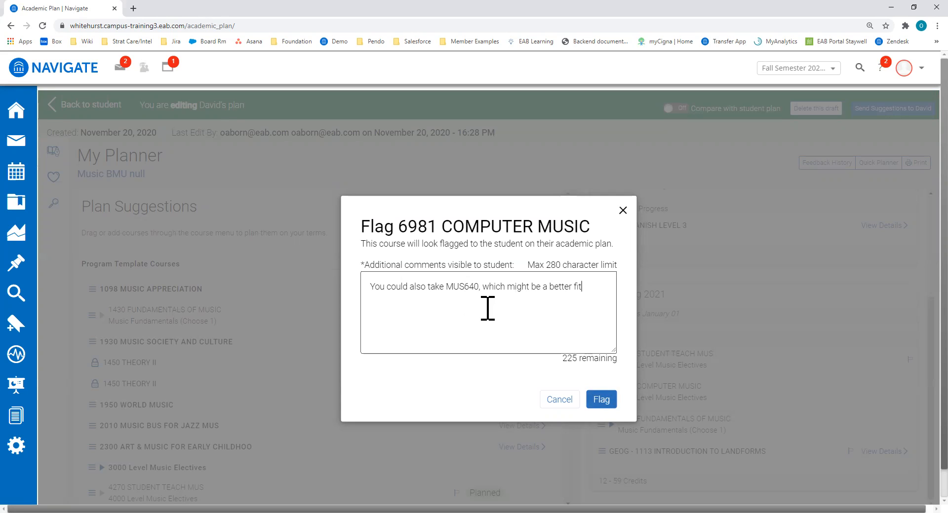
left_click(612, 402)
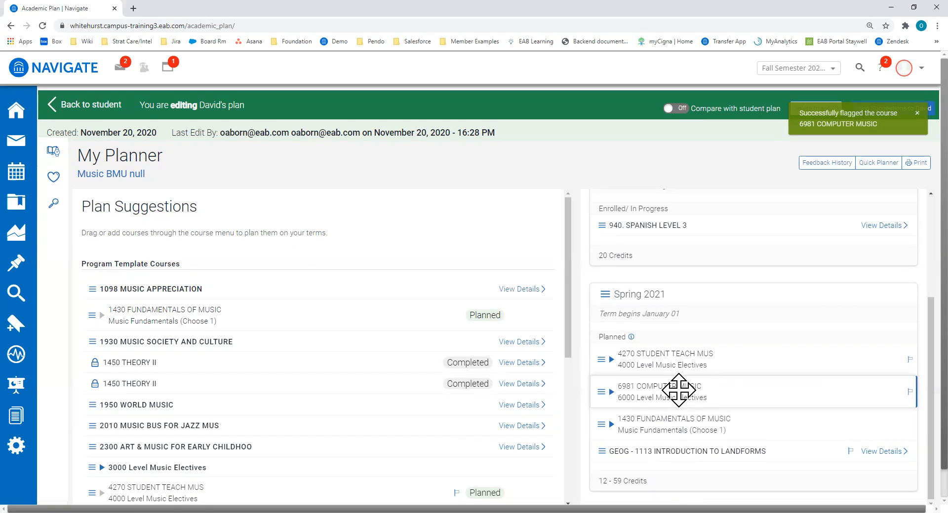
left_click(901, 117)
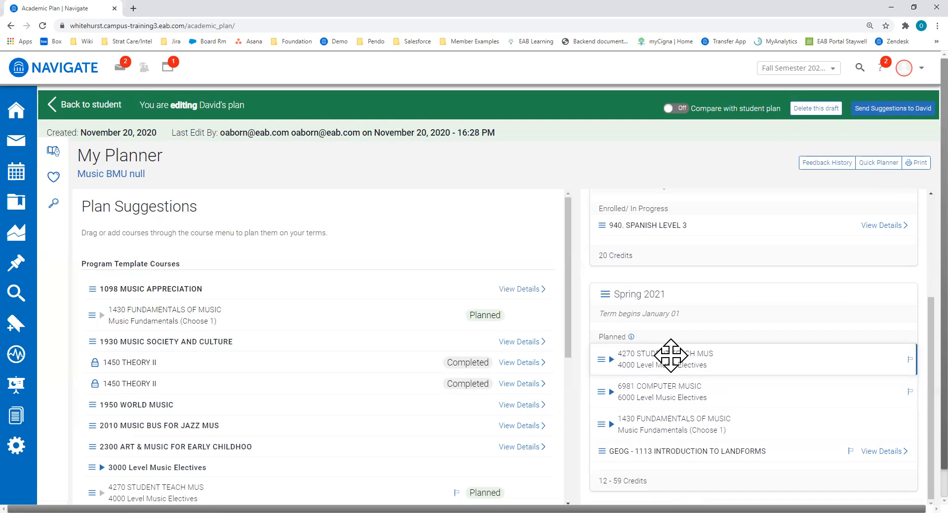
- Add the terms Summer 2021 and Fall 2021 to the academic plan
scroll(671, 355, "up", 3)
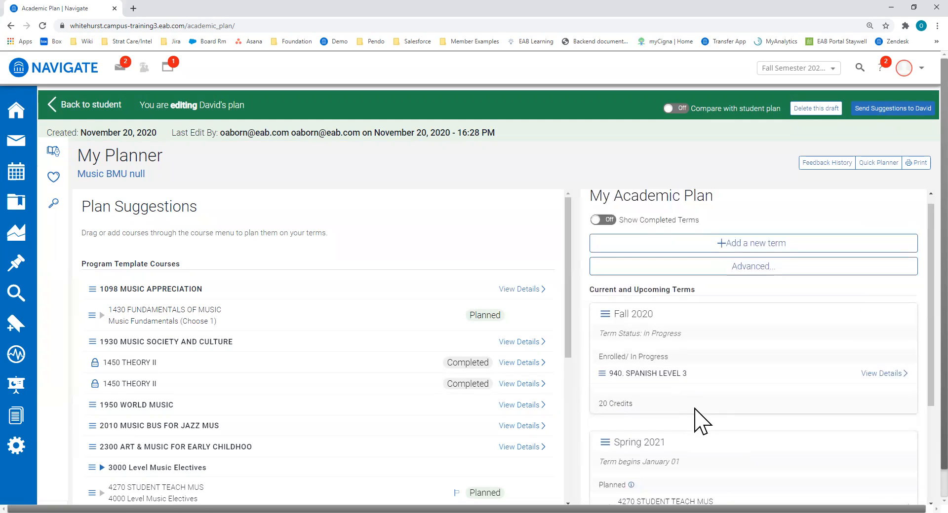
left_click(660, 249)
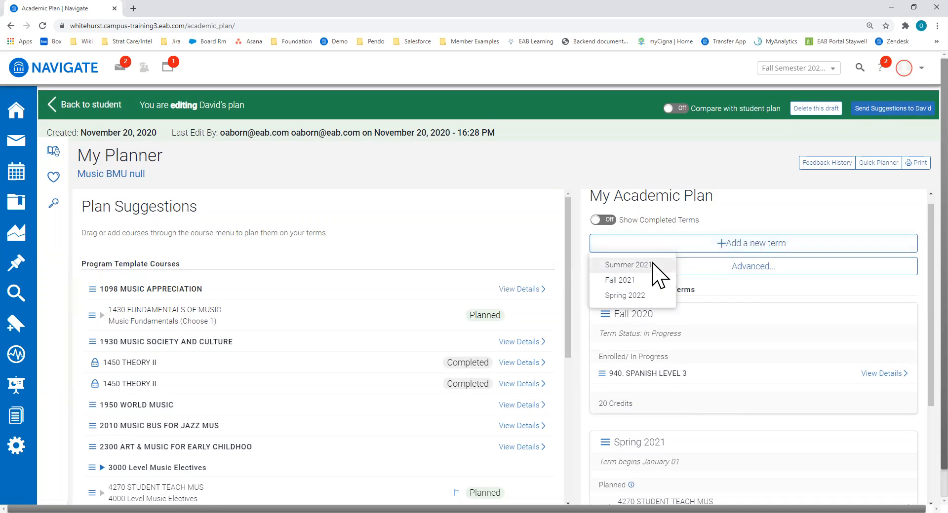
left_click(652, 265)
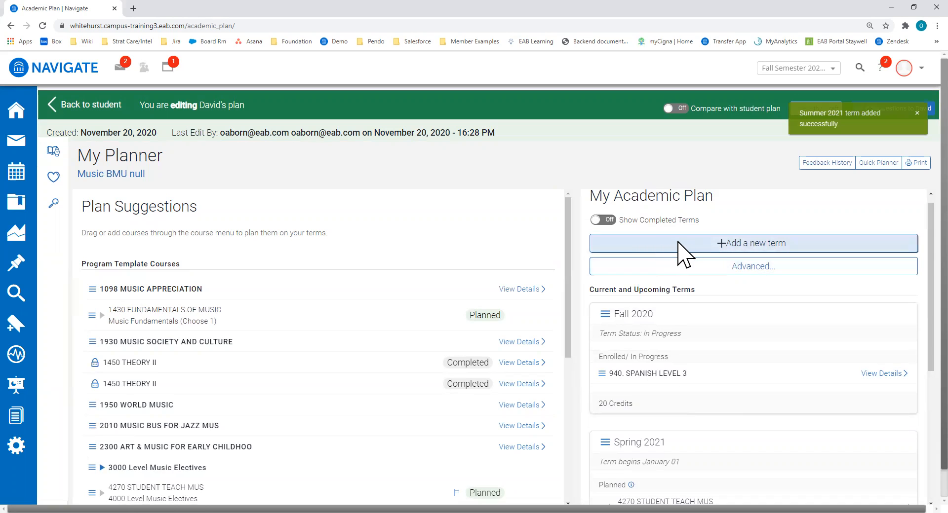
left_click(680, 244)
left_click(679, 244)
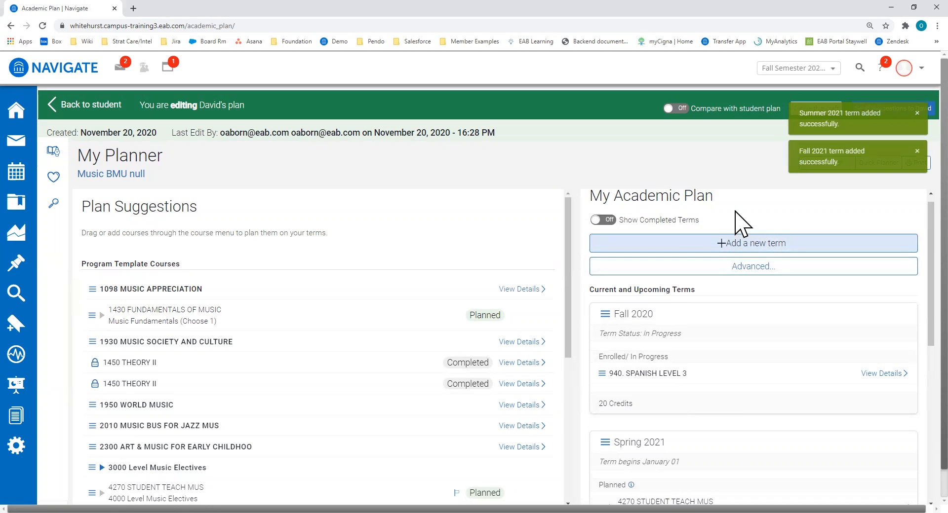
- Plan 1098 MUSIC APPRECIATION for Spring 2021 and 1930 MUSIC SOCIETY AND CULTURE for Summer 2021 from the program template courses
scroll(740, 225, "down", 5)
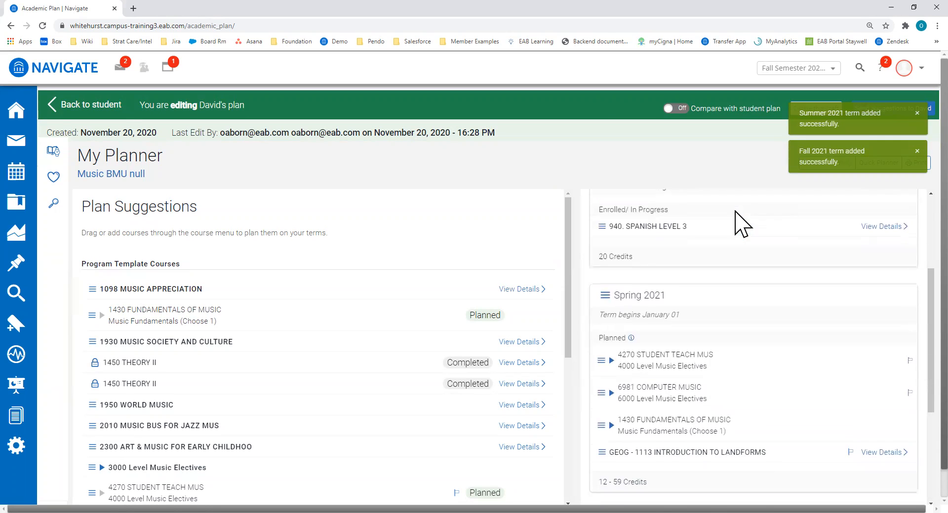
scroll(733, 223, "down", 2)
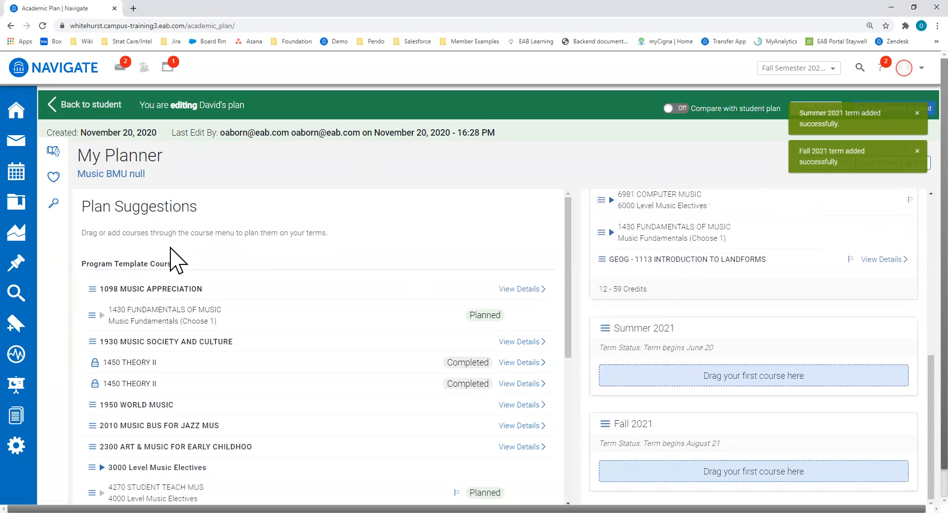
scroll(241, 264, "down", 1)
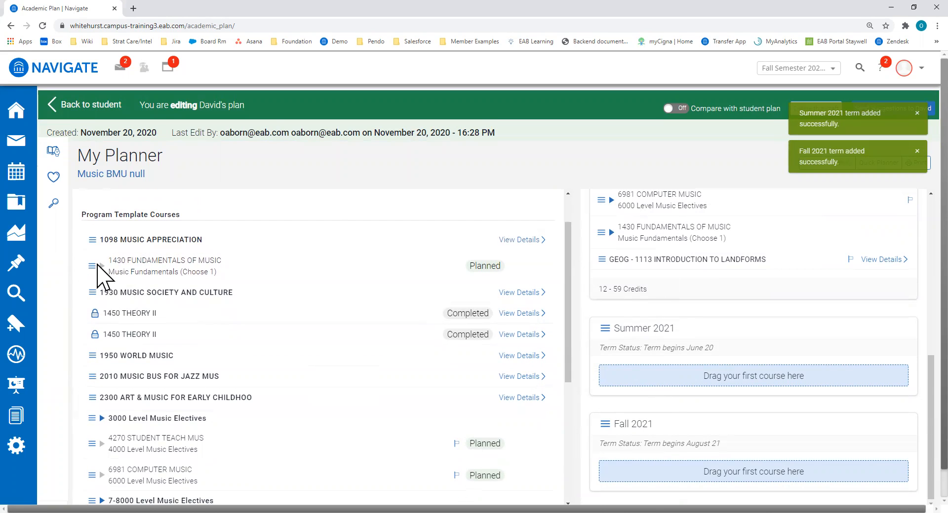
left_click(92, 240)
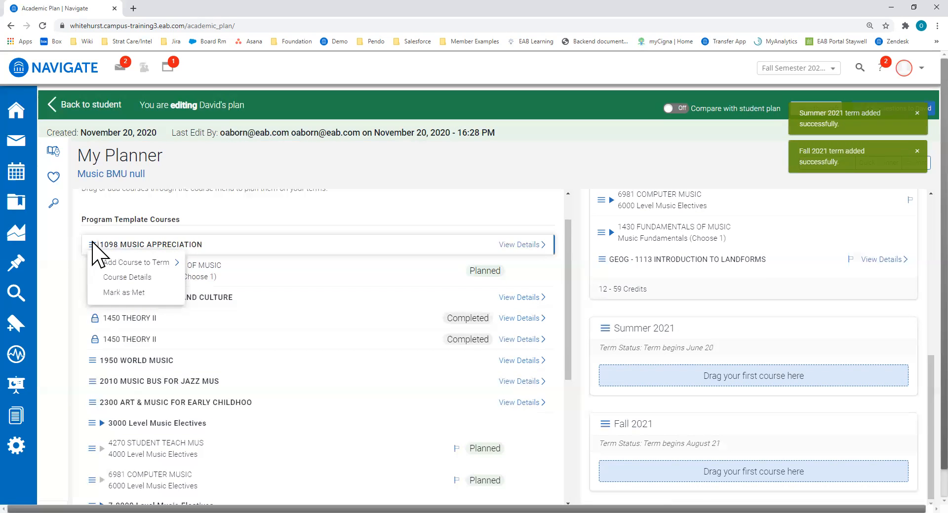
mouse_move(117, 263)
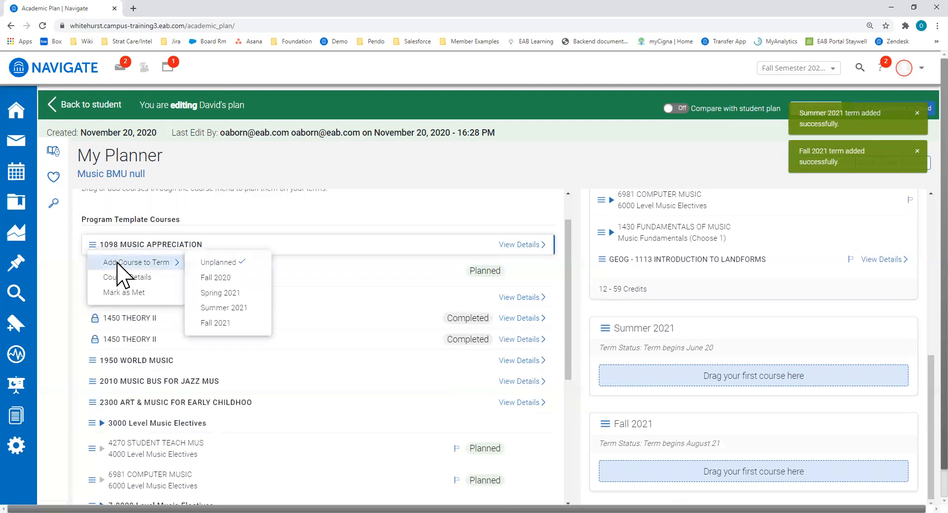
left_click(239, 293)
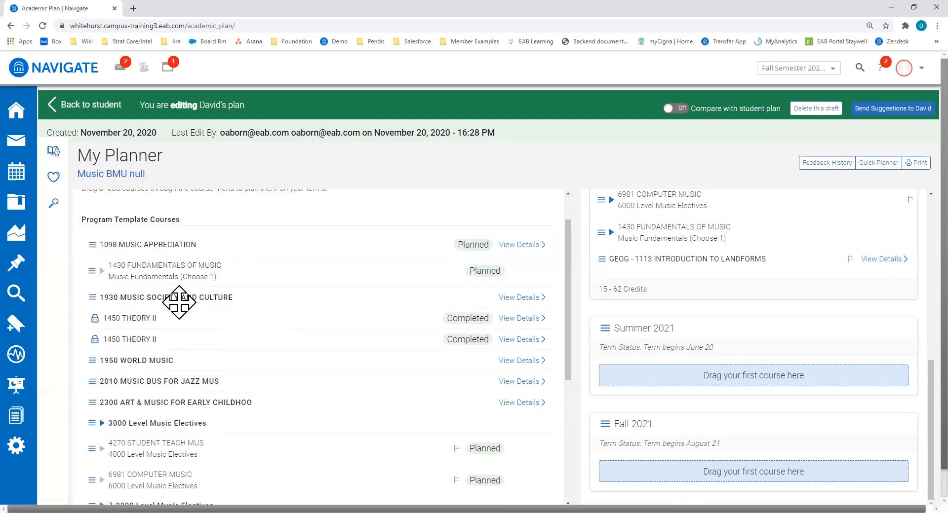
left_click_drag(182, 296, 636, 371)
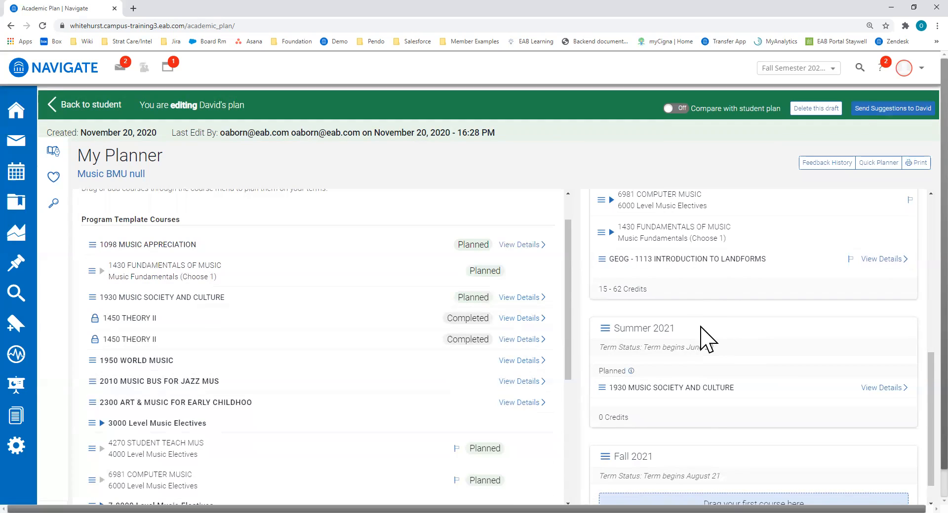
- View the course details of 1950 WORLD MUSIC and add the course to Fall 2021
left_click(524, 363)
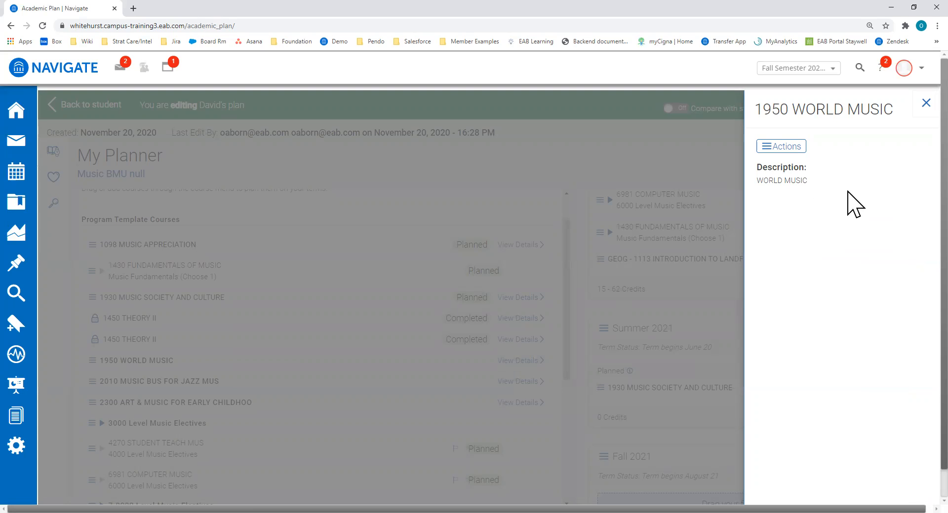
left_click(926, 103)
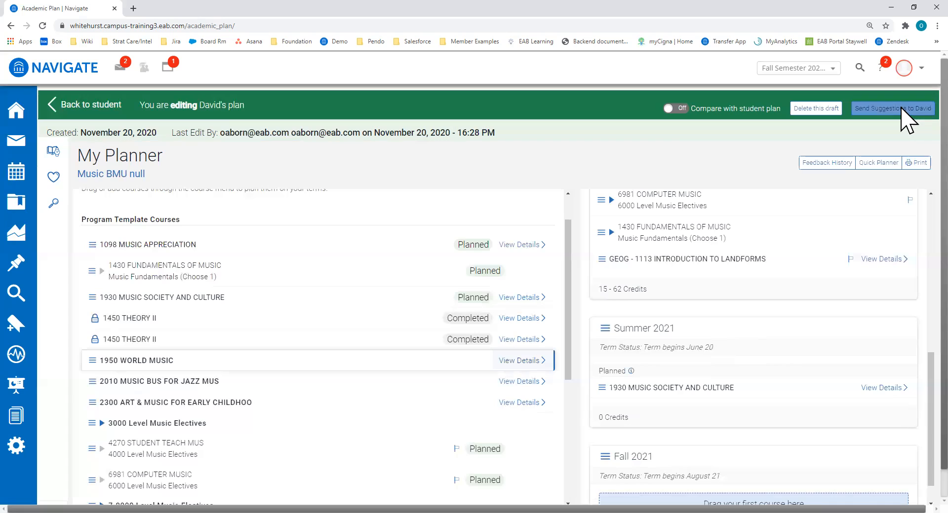
left_click(93, 361)
mouse_move(131, 384)
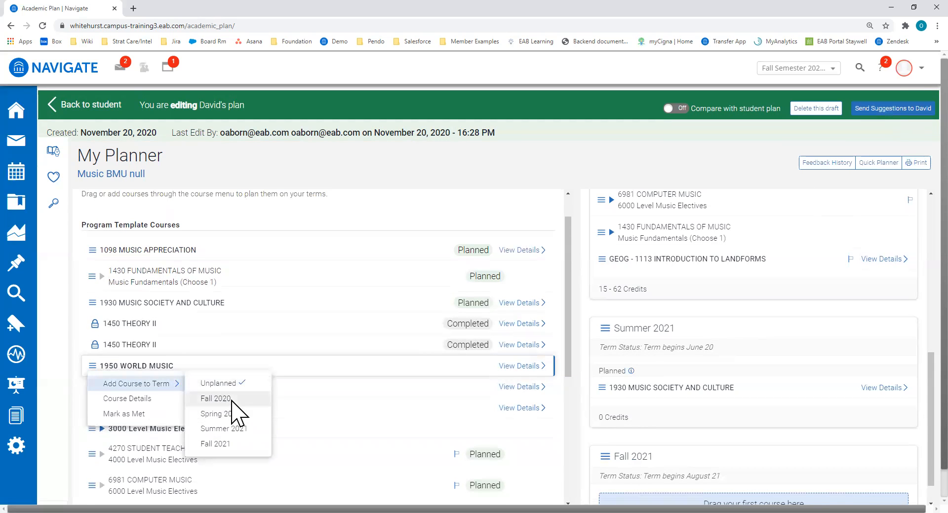
left_click(215, 443)
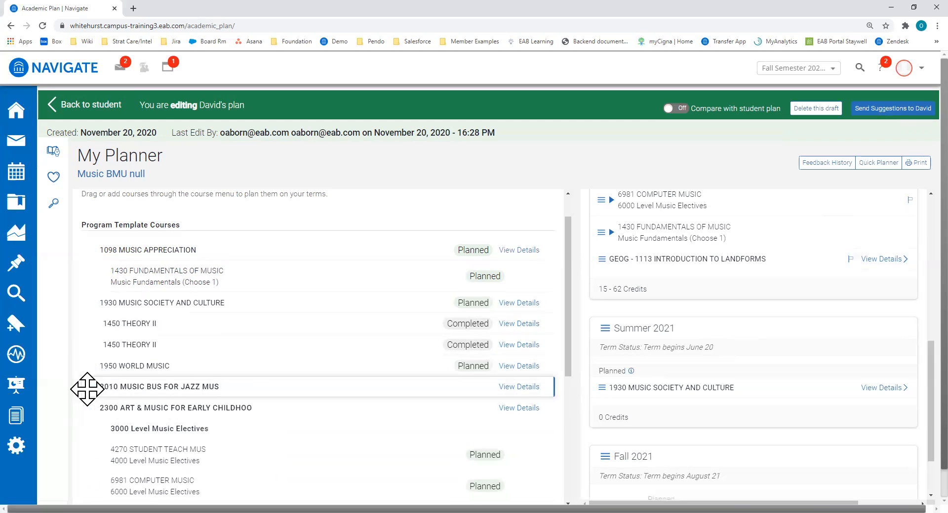
- Add the program template course 2010 MUSIC BUS FOR JAZZ MUS to Fall 2021
left_click(92, 391)
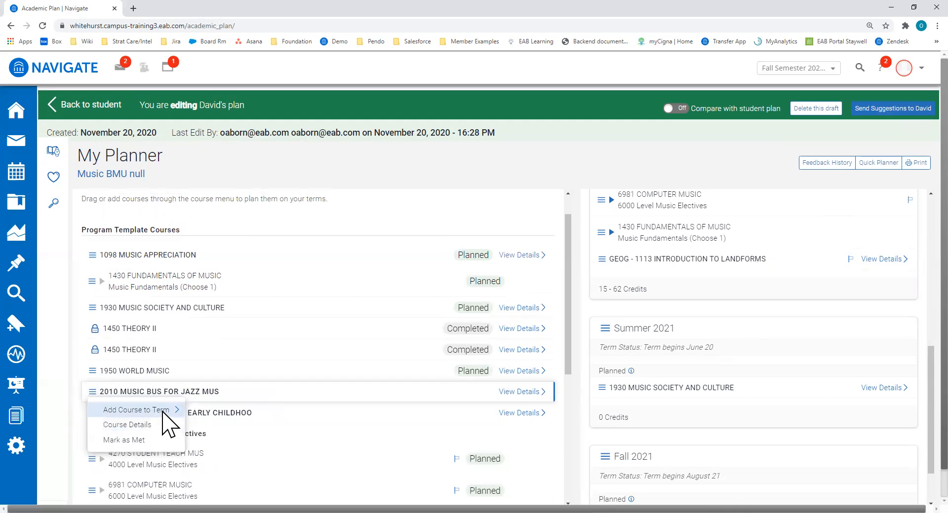
mouse_move(168, 410)
left_click(213, 470)
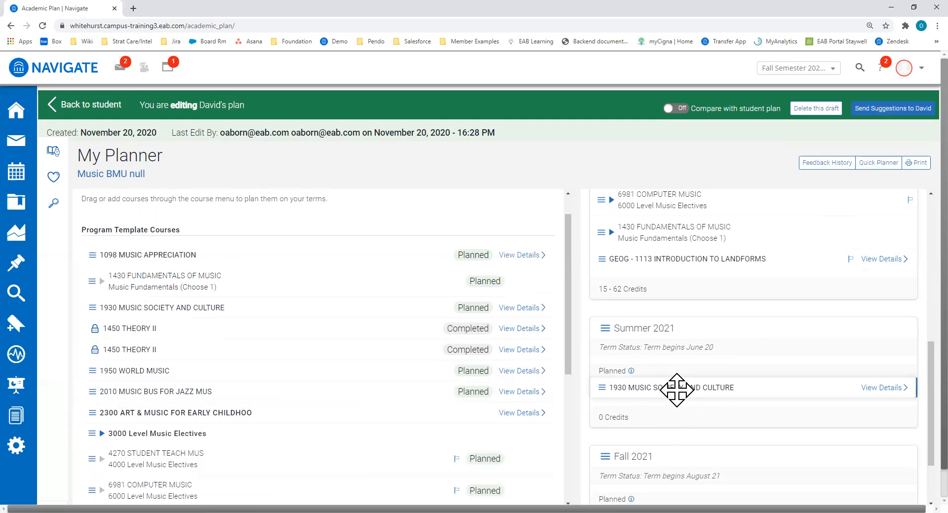
- Search the courses by the keyword "history" and add 4350 FILM AND HISTORY to Fall 2021
left_click(55, 205)
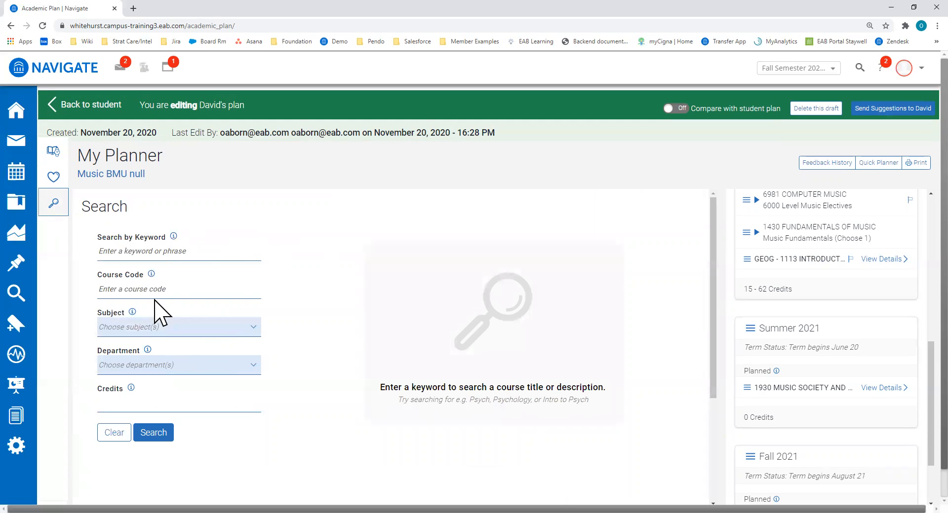
mouse_move(151, 274)
left_click(153, 252)
type("history")
key("Return")
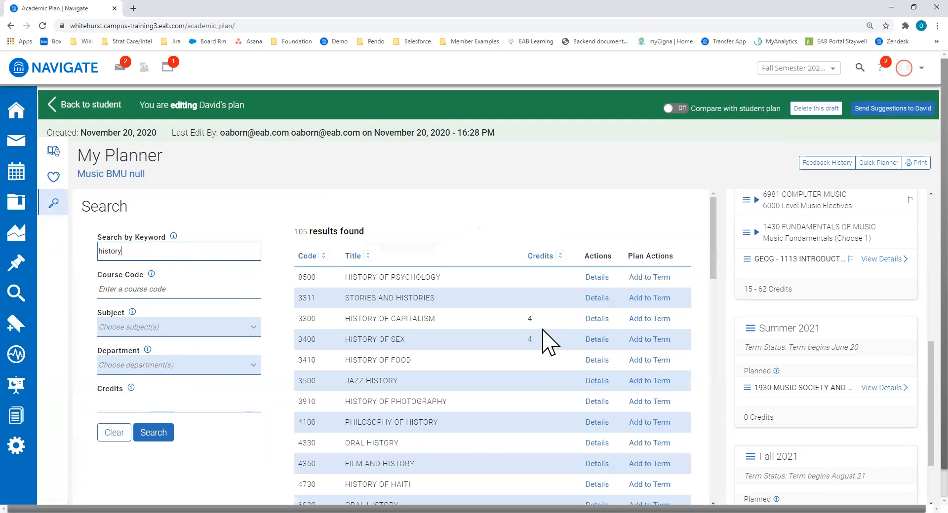
scroll(596, 398, "down", 3)
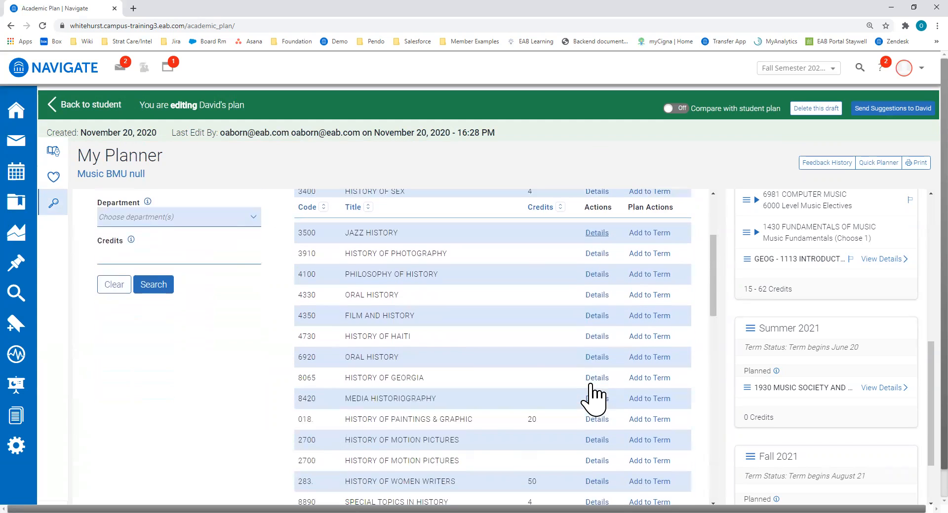
left_click(649, 316)
left_click(434, 338)
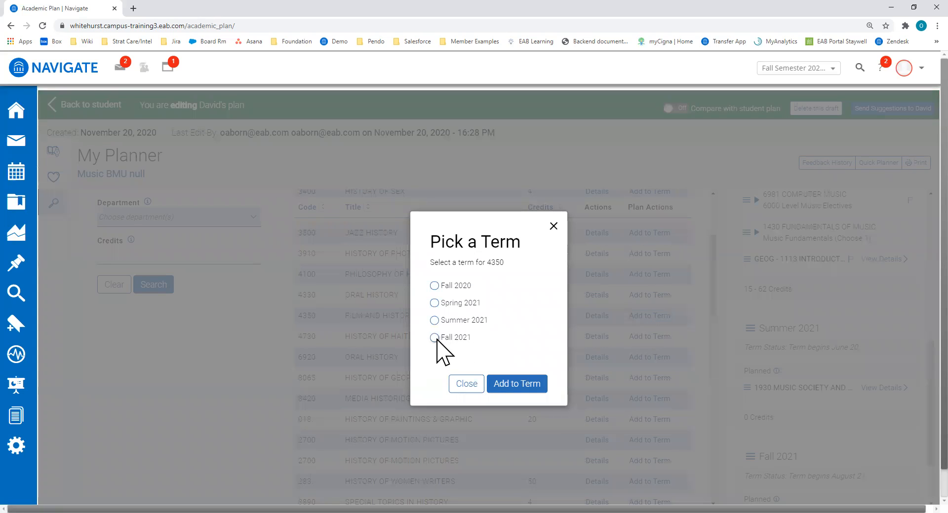
left_click(529, 393)
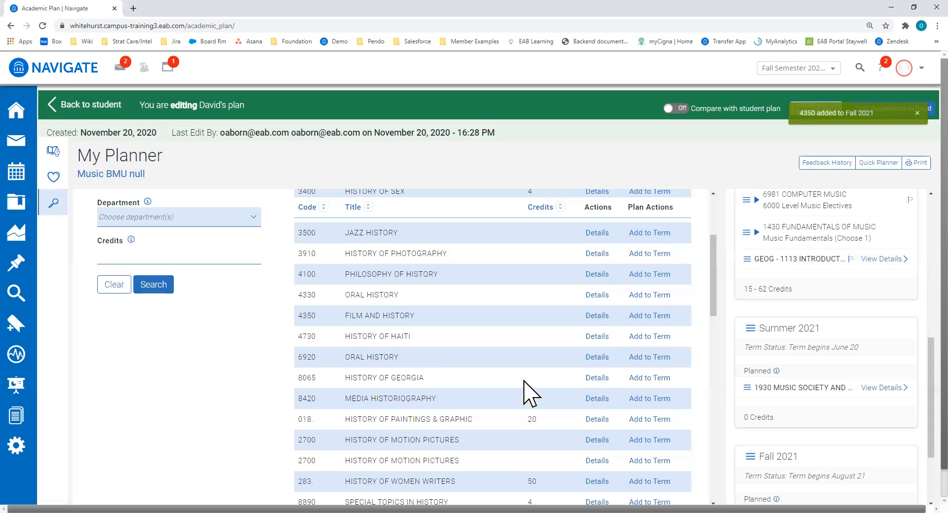
- Return to the plan suggestions, expand the 3000 Level Music Electives group and add the whole group to Fall 2021 as a placeholder
left_click(54, 151)
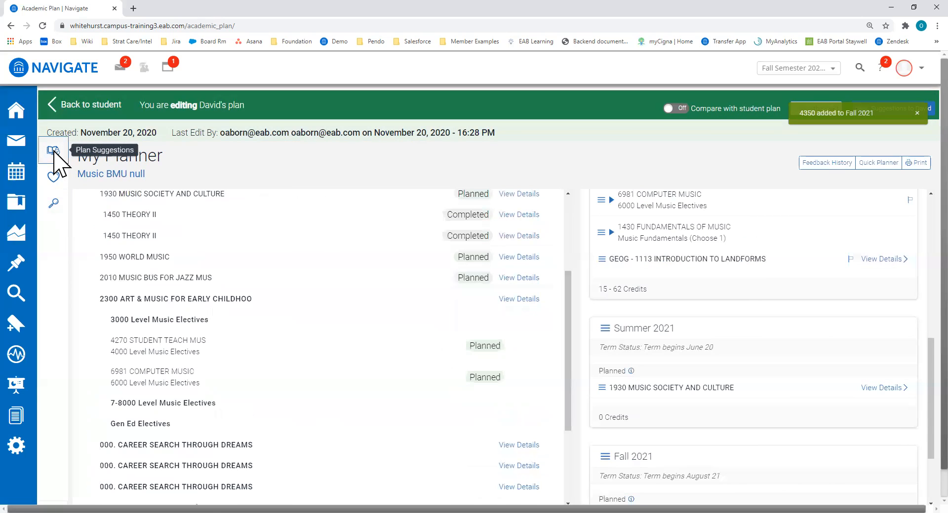
scroll(651, 301, "down", 3)
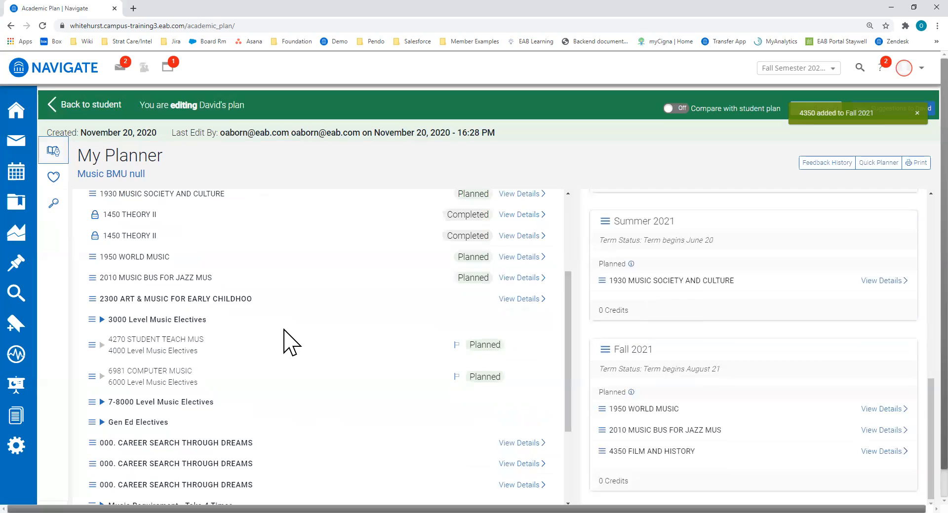
scroll(284, 334, "down", 2)
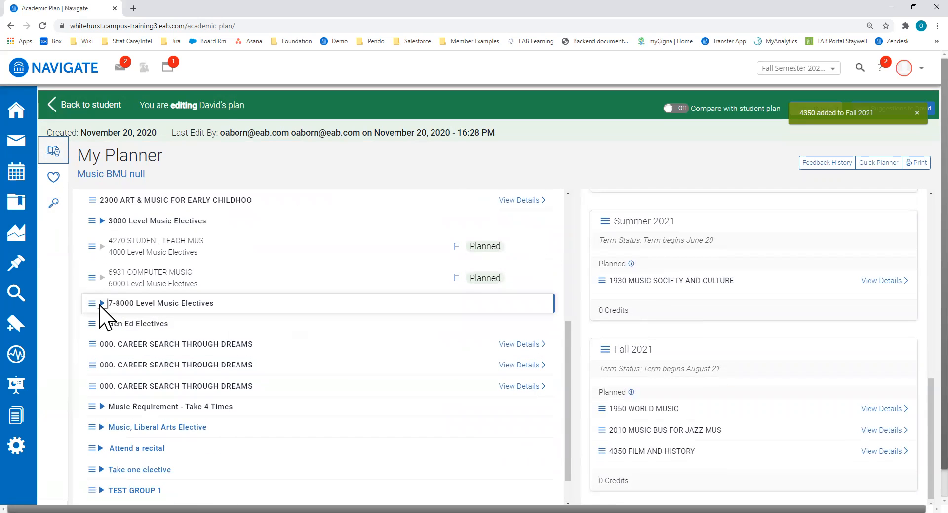
scroll(109, 242, "up", 1)
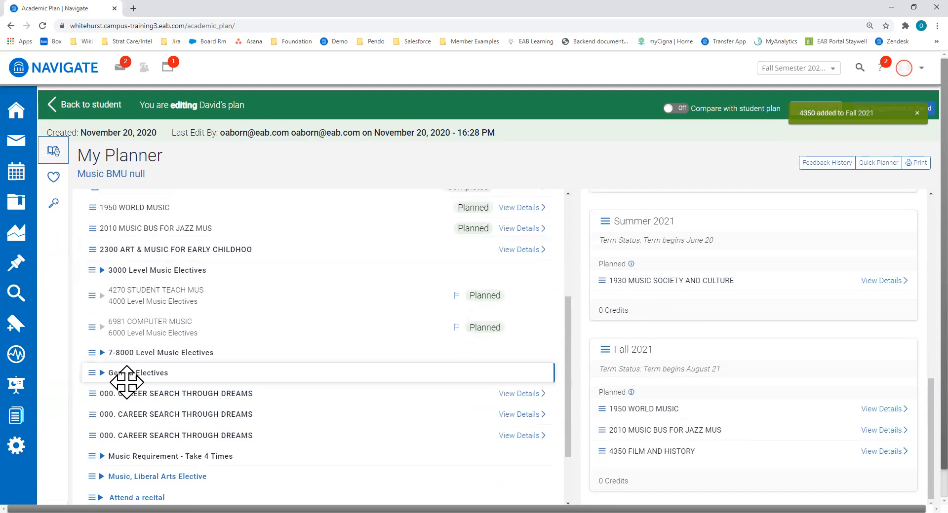
left_click(102, 270)
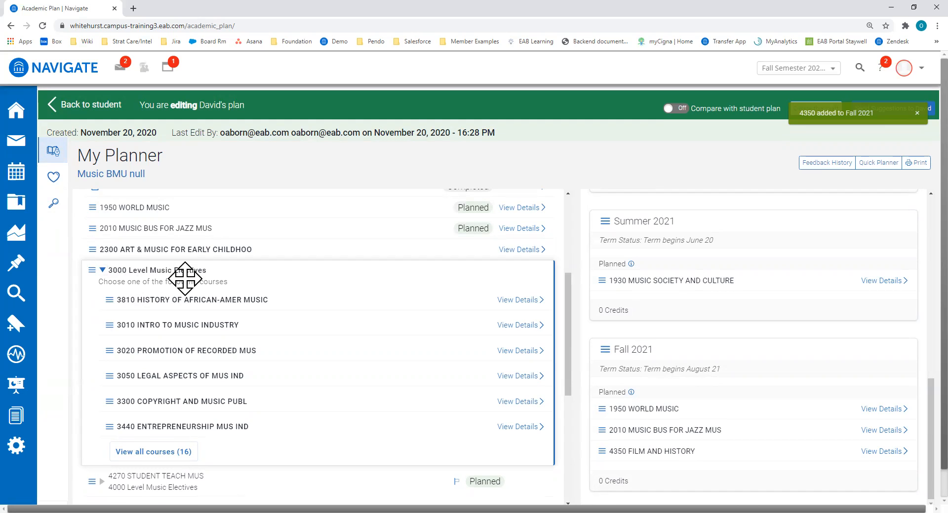
left_click(93, 271)
mouse_move(112, 287)
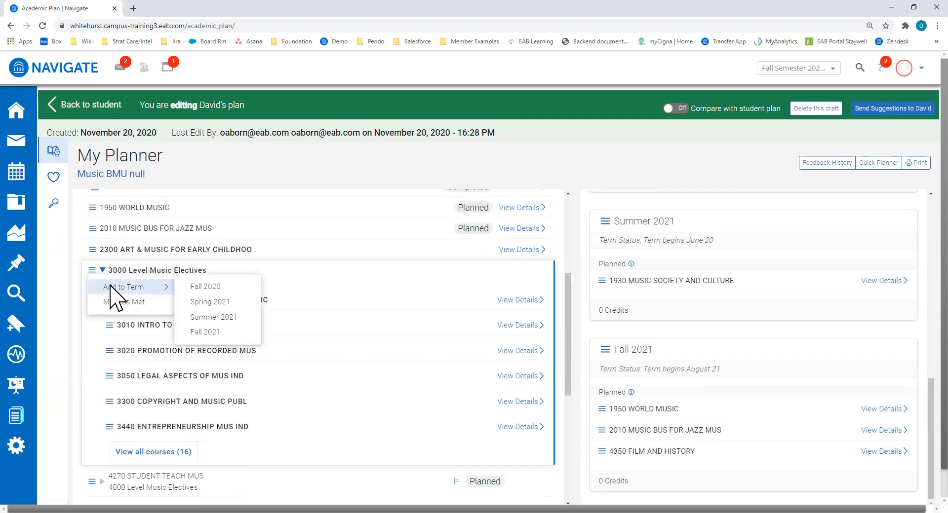
left_click(228, 331)
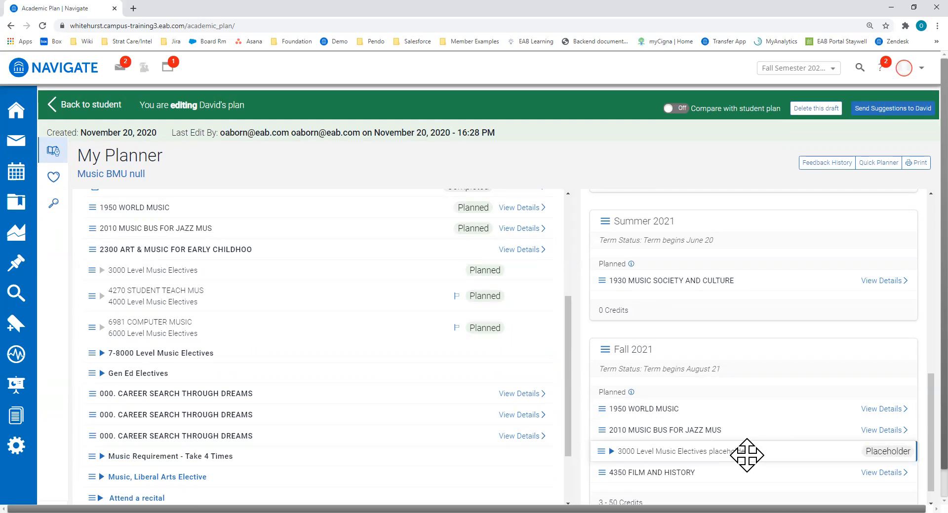
- Send the student the suggestions with a greeting and comment: spring looks good, one small change, started planning summer and fall, looking forward to meeting
scroll(430, 334, "up", 5)
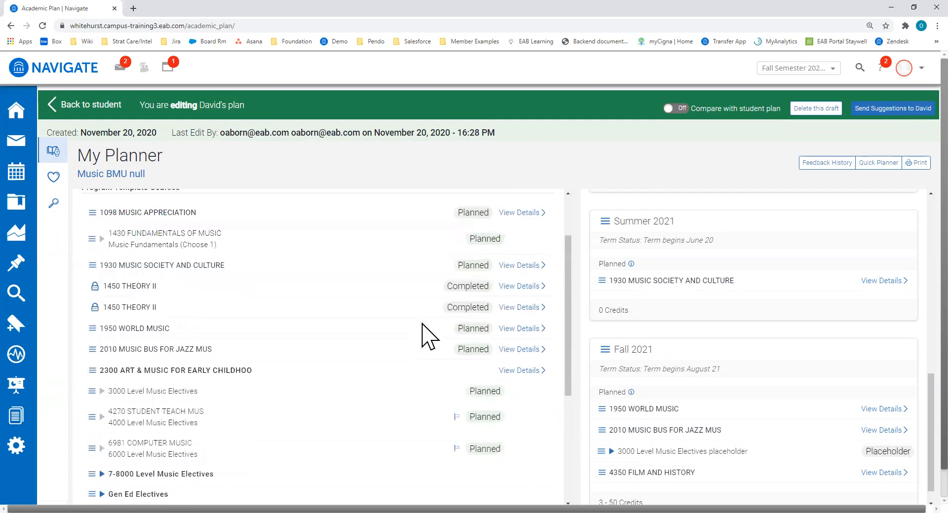
scroll(746, 359, "up", 10)
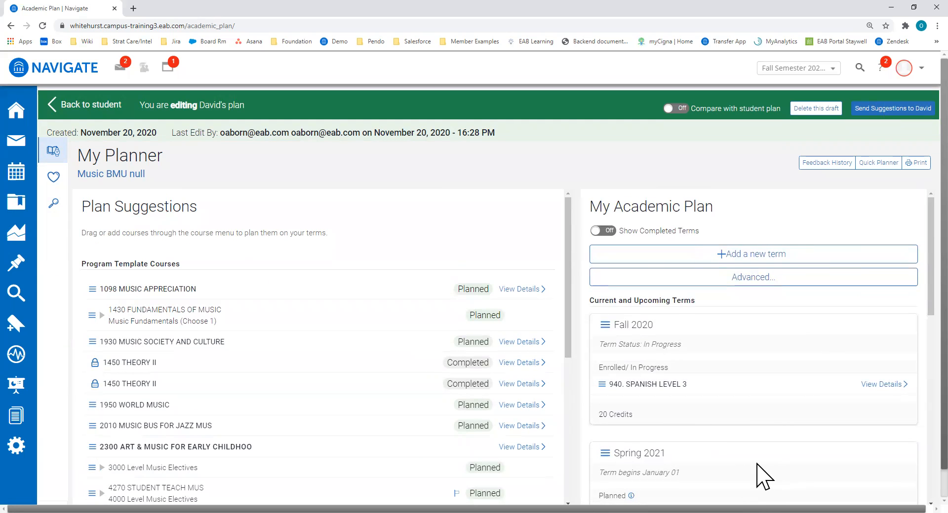
left_click(880, 109)
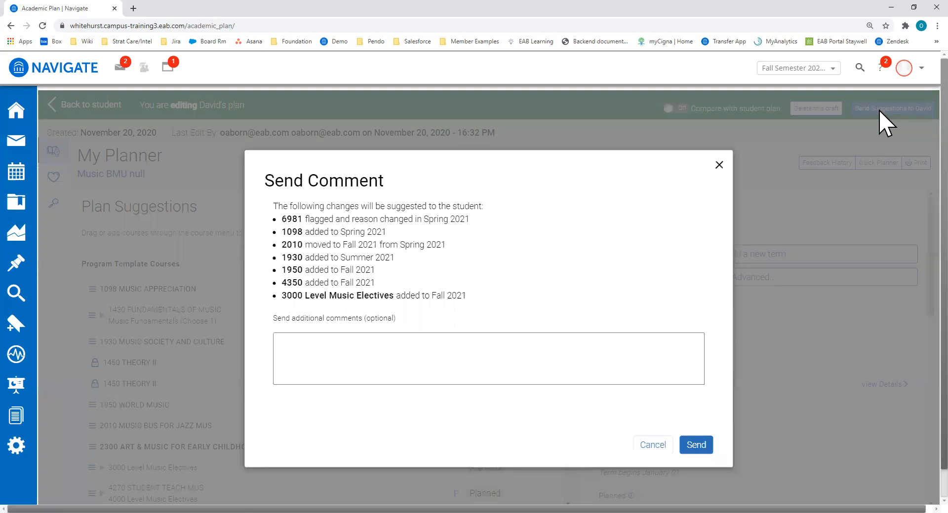
left_click(302, 351)
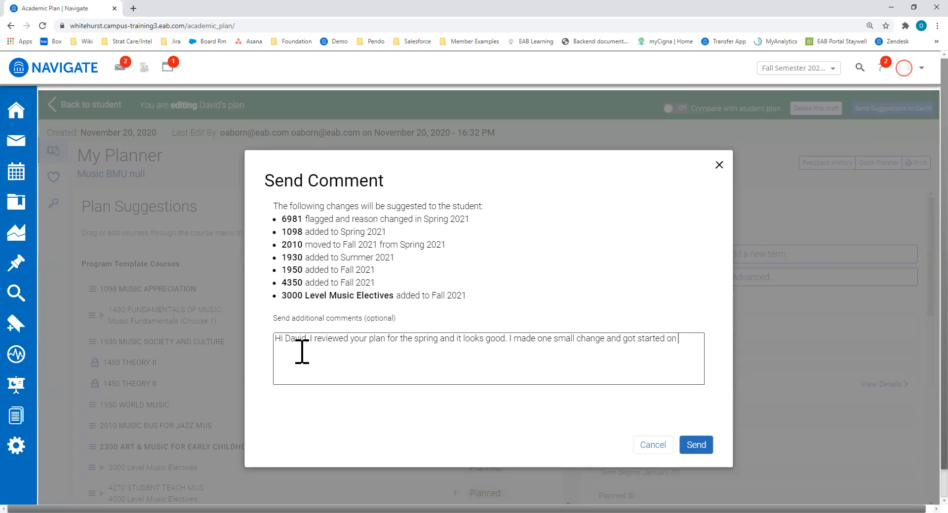
type("nning for the summer and fall. Looking forward to meeting.")
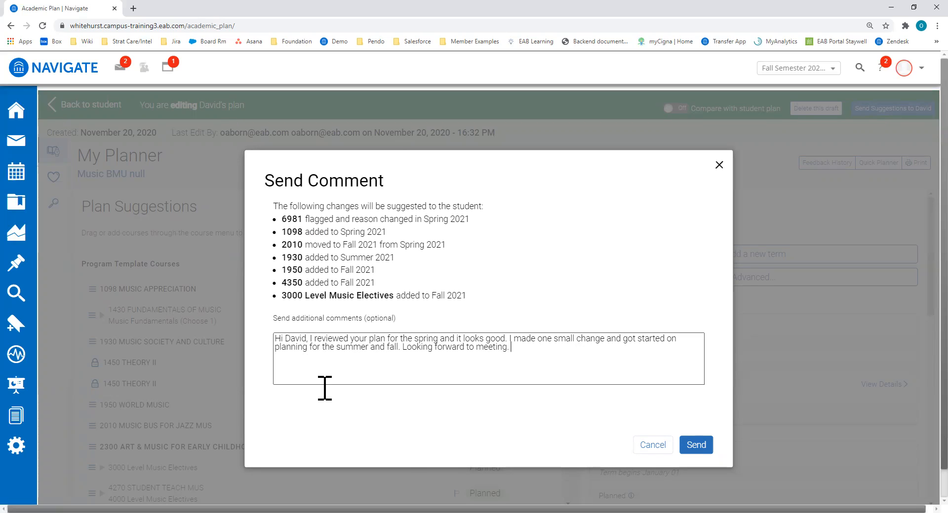
left_click(692, 443)
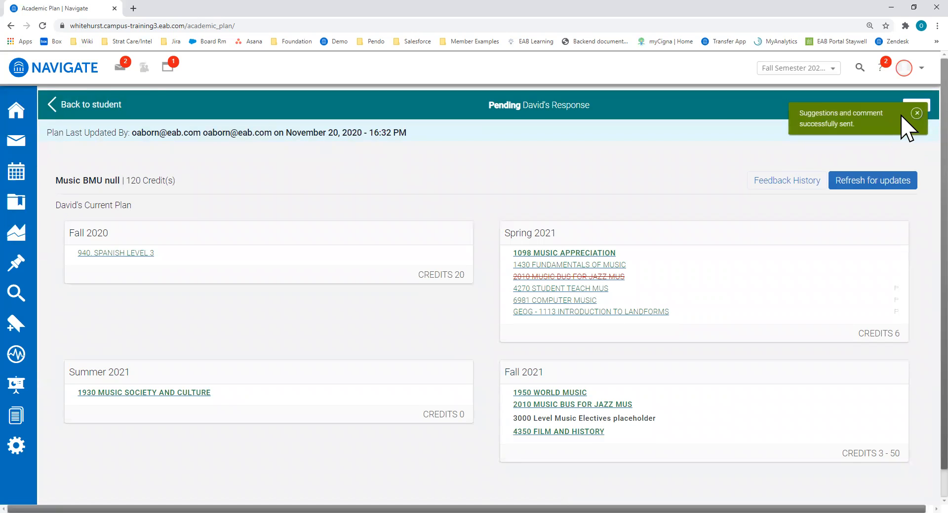
left_click(916, 113)
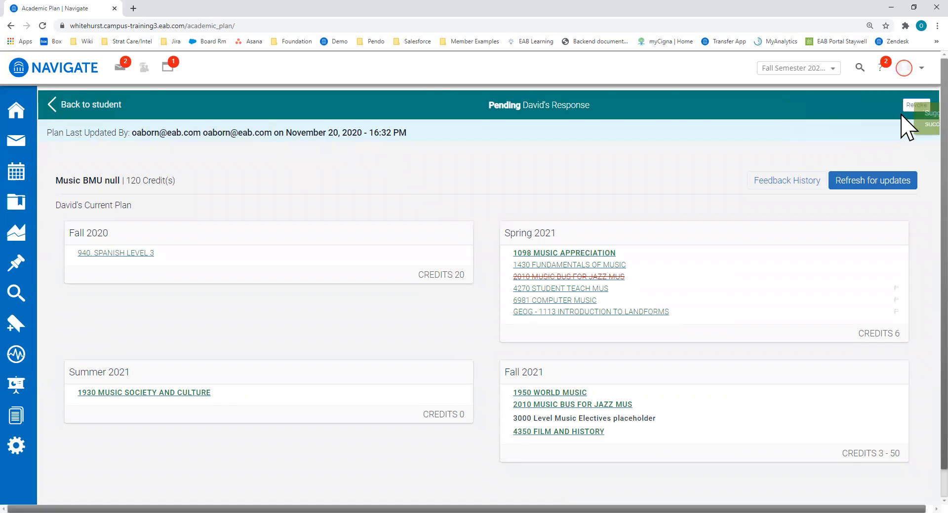